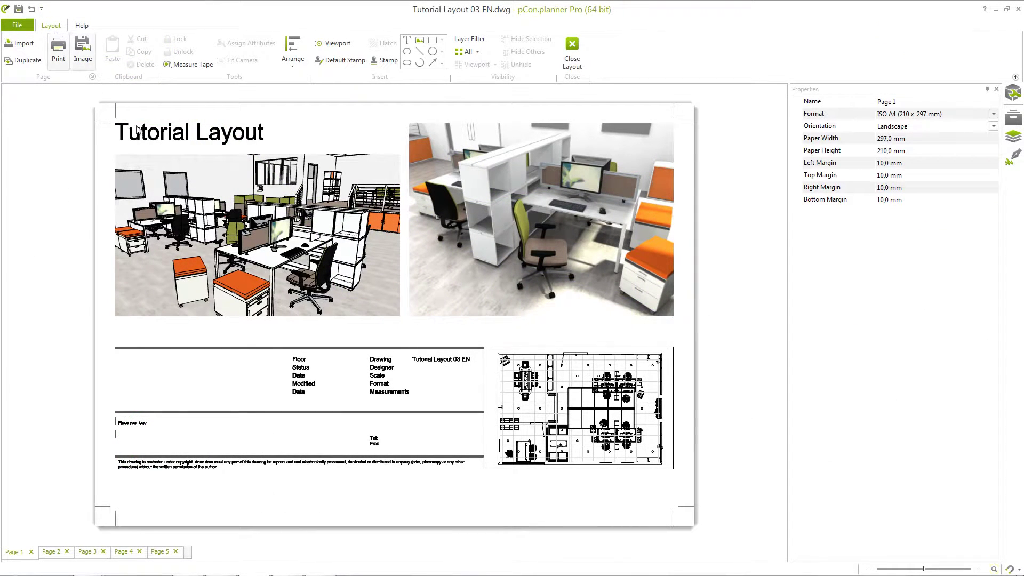
Inspect Page 1's title text, office rendering, title block and floor plan, then close the layout
click(139, 132)
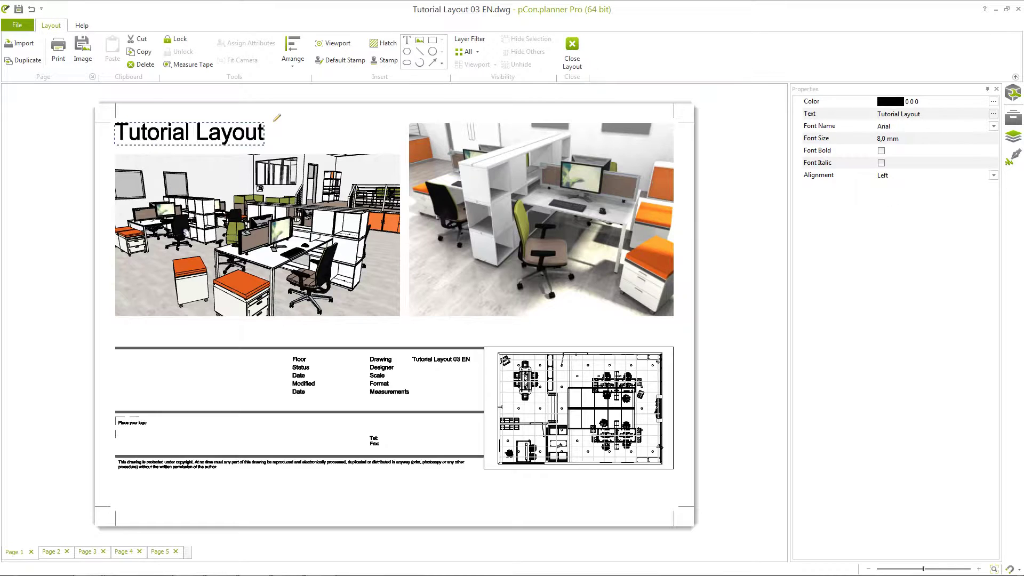
click(242, 235)
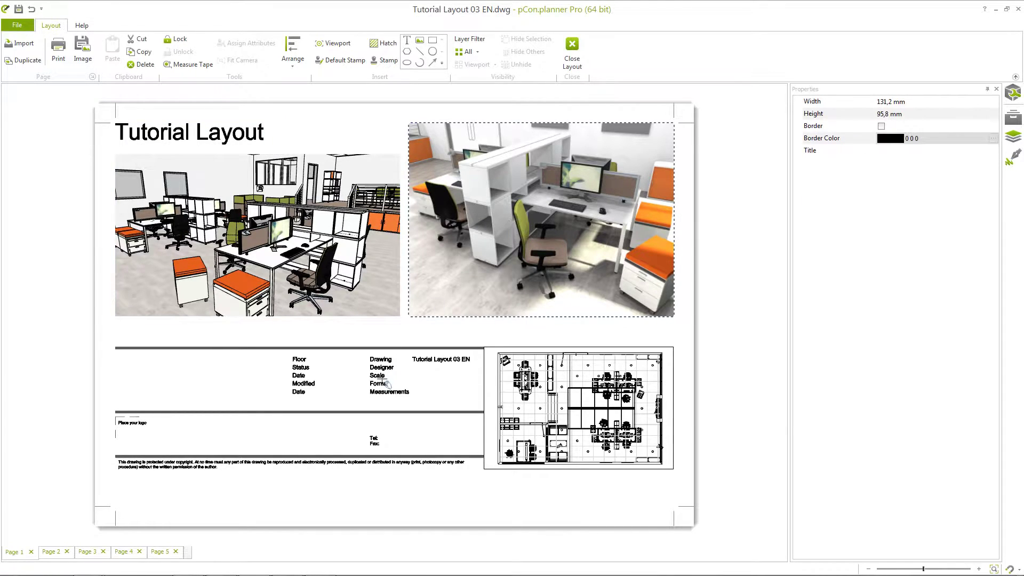
click(377, 397)
click(575, 398)
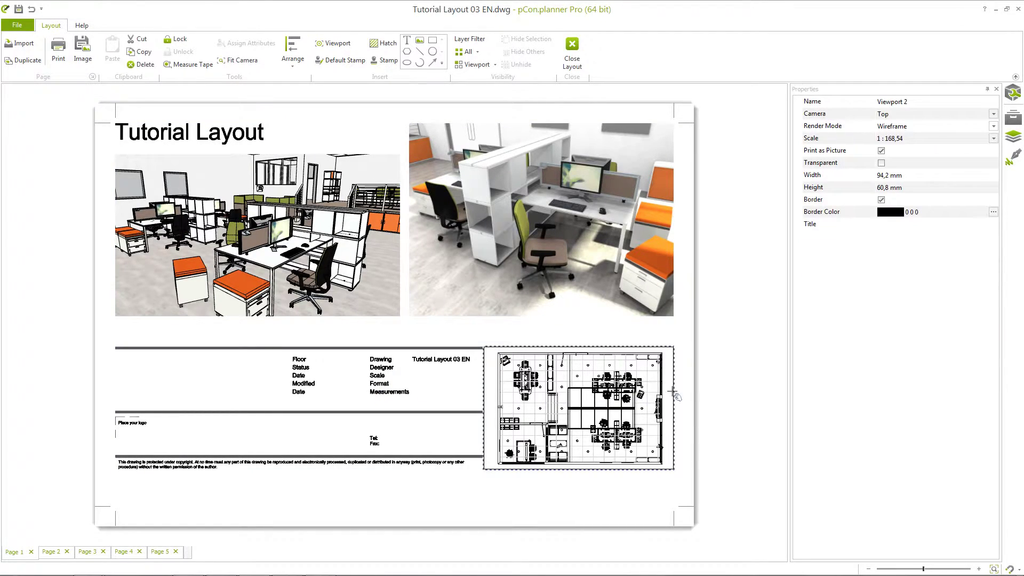
click(725, 389)
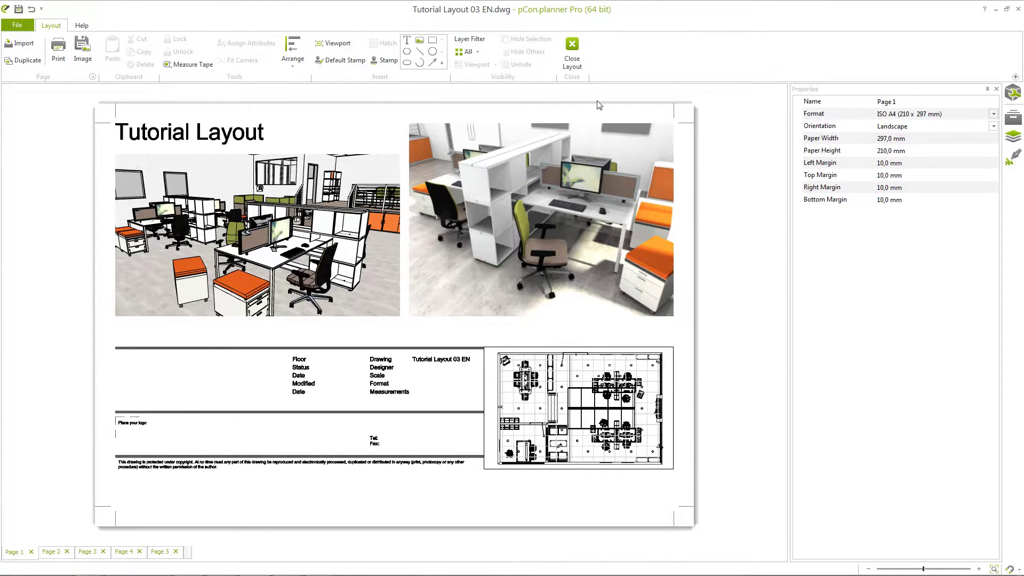
click(573, 54)
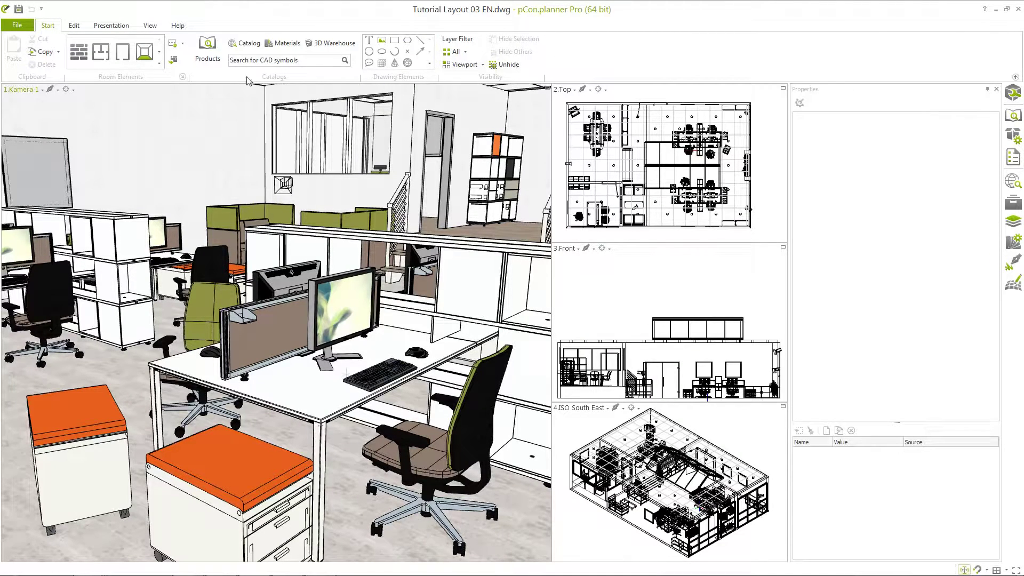
Reopen layout mode from the Presentation tools to show the Tutorial Layout's Page 1
click(112, 26)
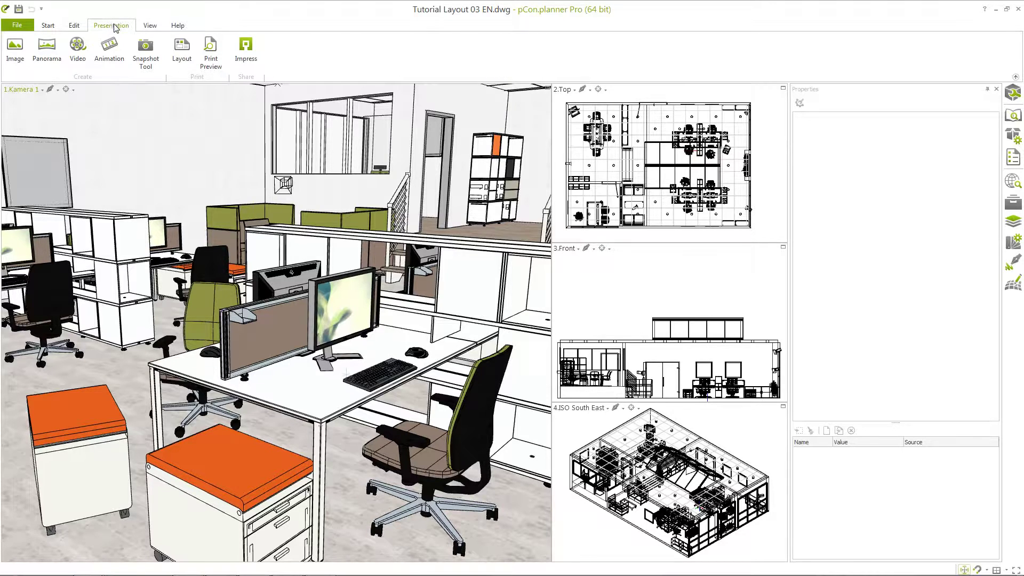
click(181, 57)
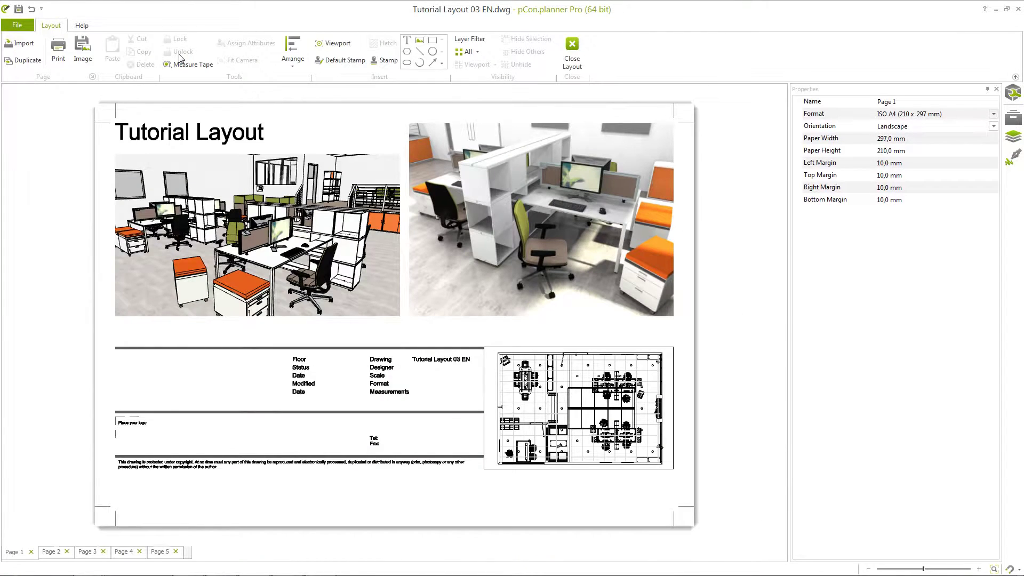
On Page 4, set the left viewport to camera Kamera 1 with Colored render mode
click(126, 551)
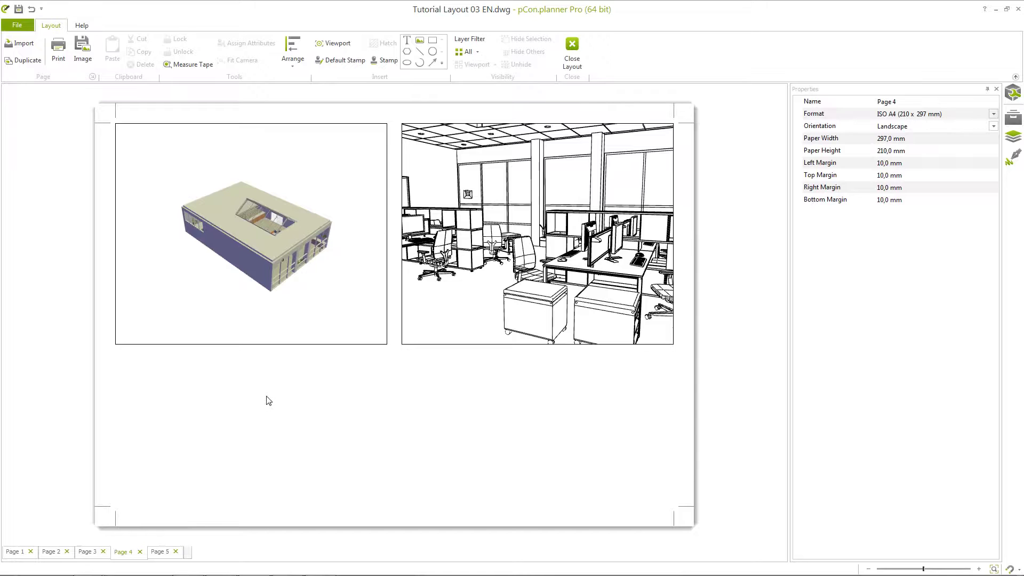
click(322, 308)
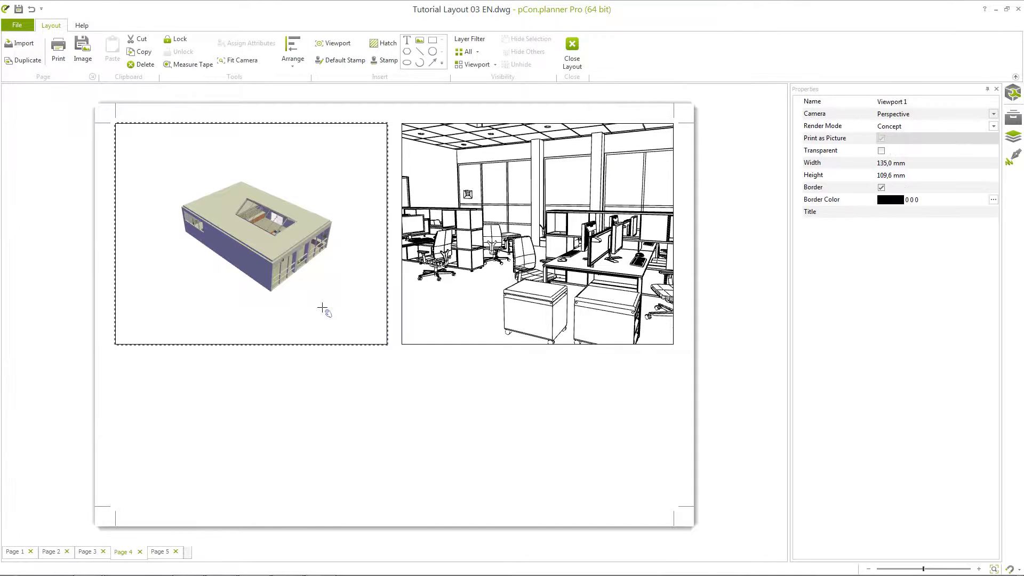
click(891, 114)
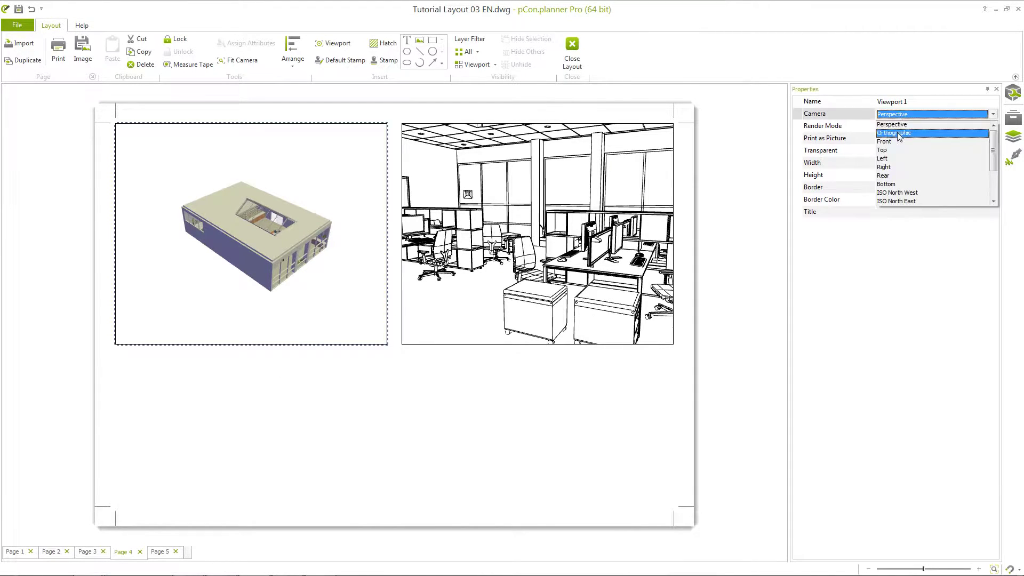
scroll(899, 160, down, 3)
click(897, 201)
click(892, 126)
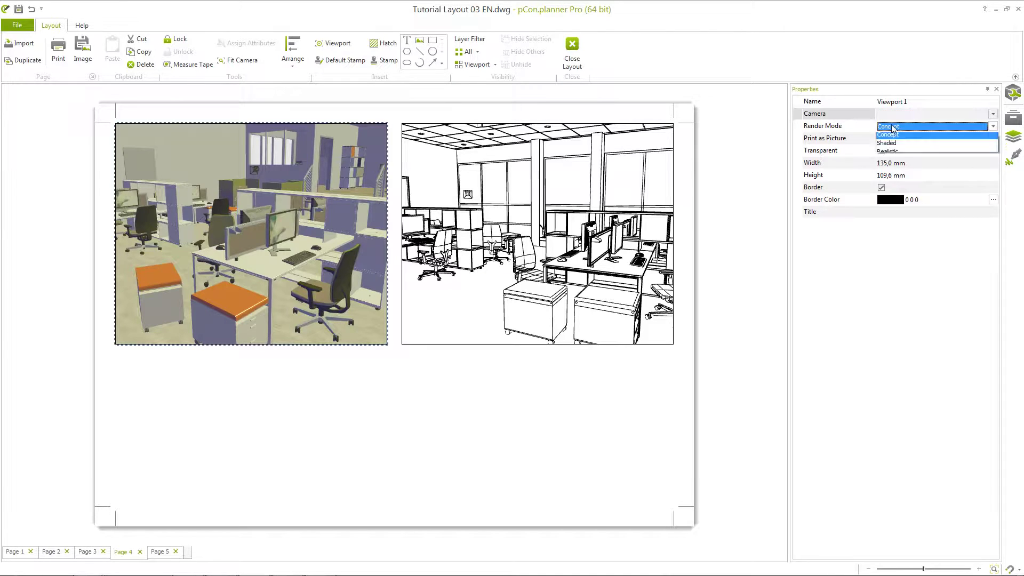
click(893, 155)
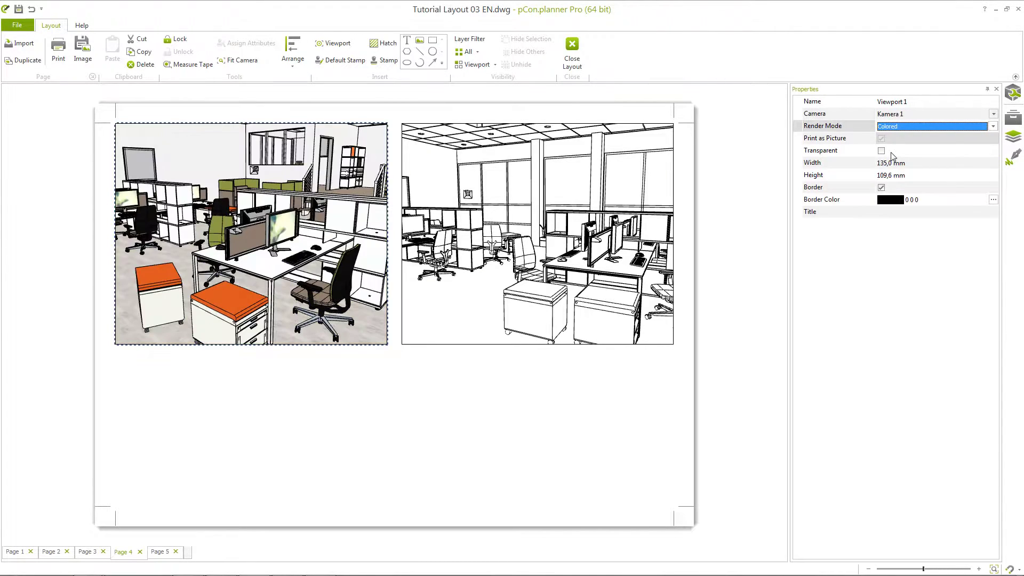
click(625, 223)
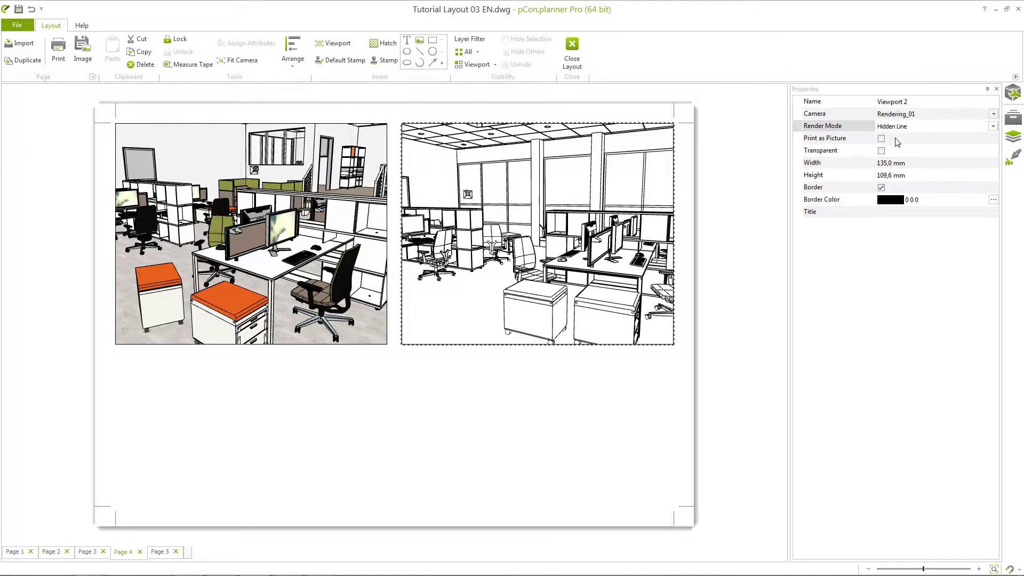
click(881, 139)
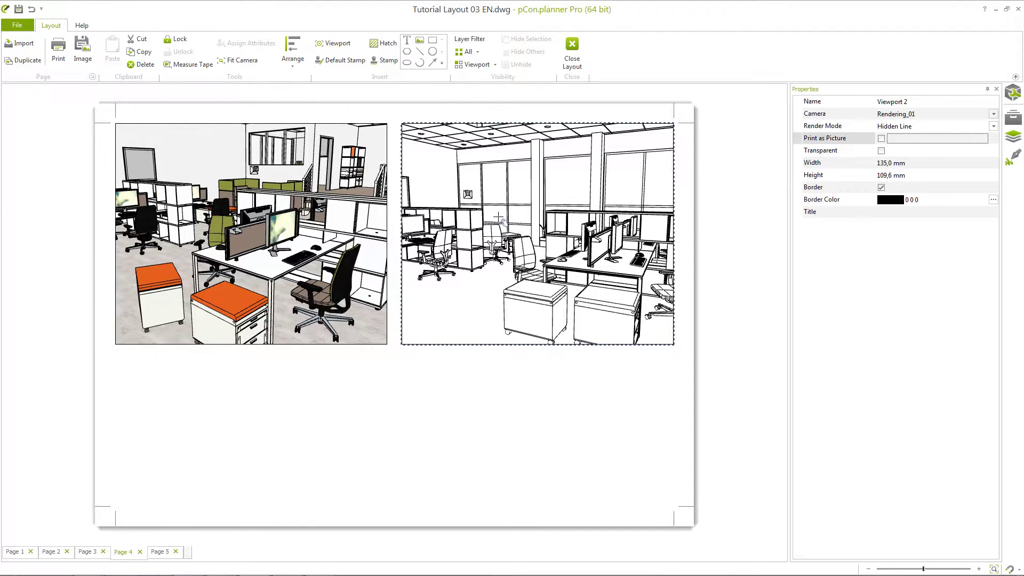
click(369, 235)
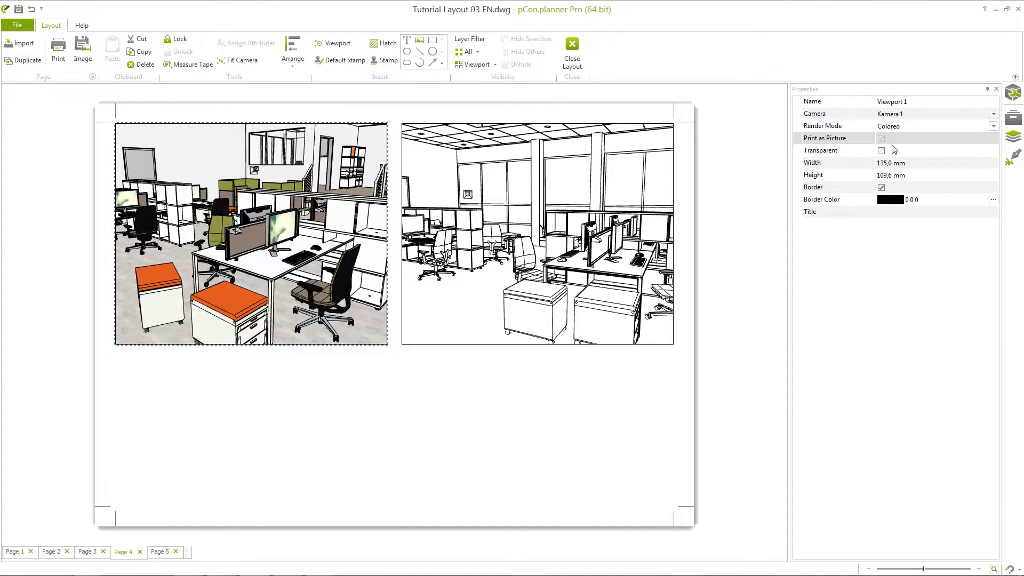
click(331, 394)
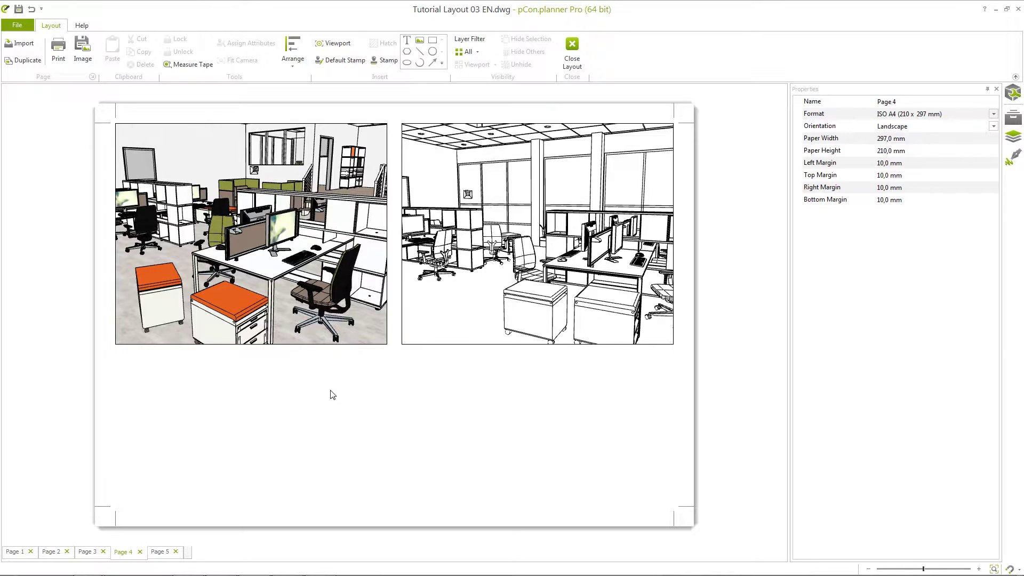
Move the coloured viewport lower and resize it to 211,5 × 118,9 mm
drag(300, 279, 300, 366)
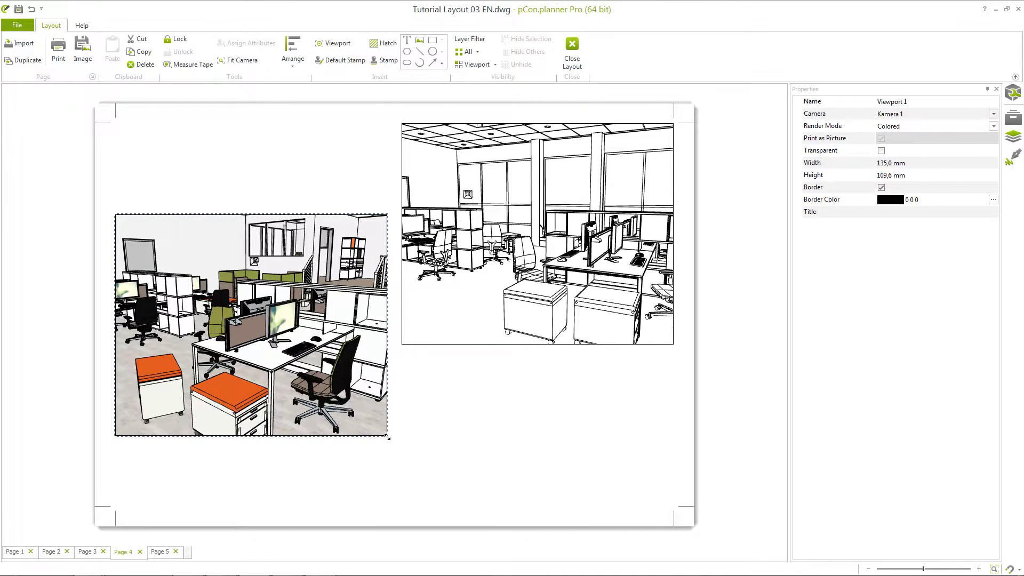
drag(387, 435, 556, 461)
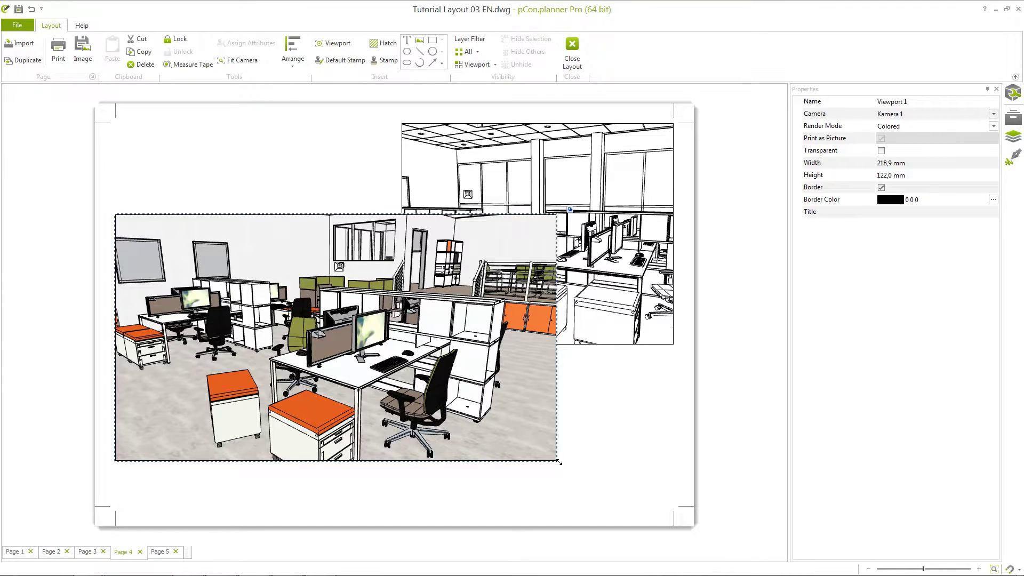
mouse_move(559, 461)
mouse_down()
mouse_move(405, 384)
mouse_move(341, 384)
mouse_move(555, 459)
mouse_move(509, 450)
mouse_move(521, 442)
mouse_move(498, 429)
mouse_move(530, 448)
mouse_move(401, 373)
mouse_move(457, 414)
mouse_move(575, 461)
mouse_move(544, 454)
mouse_up()
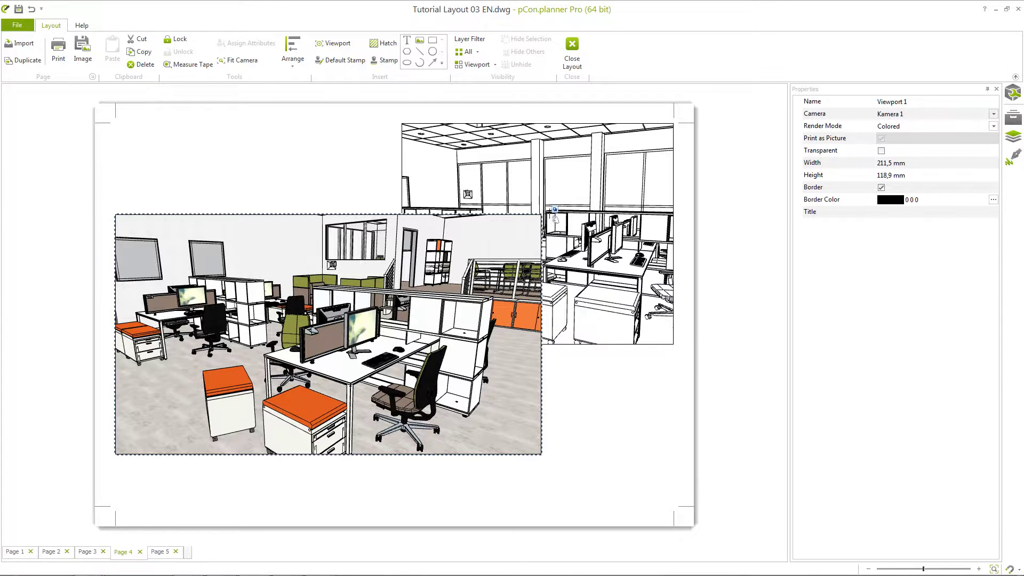
Test the stacking order, leaving the coloured viewport in front of the line drawing
click(553, 211)
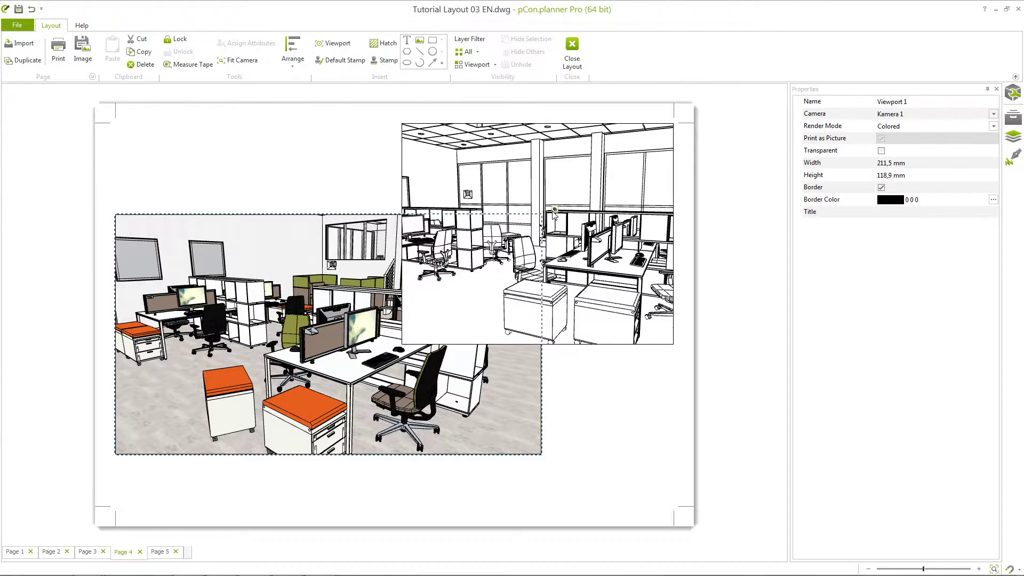
click(554, 211)
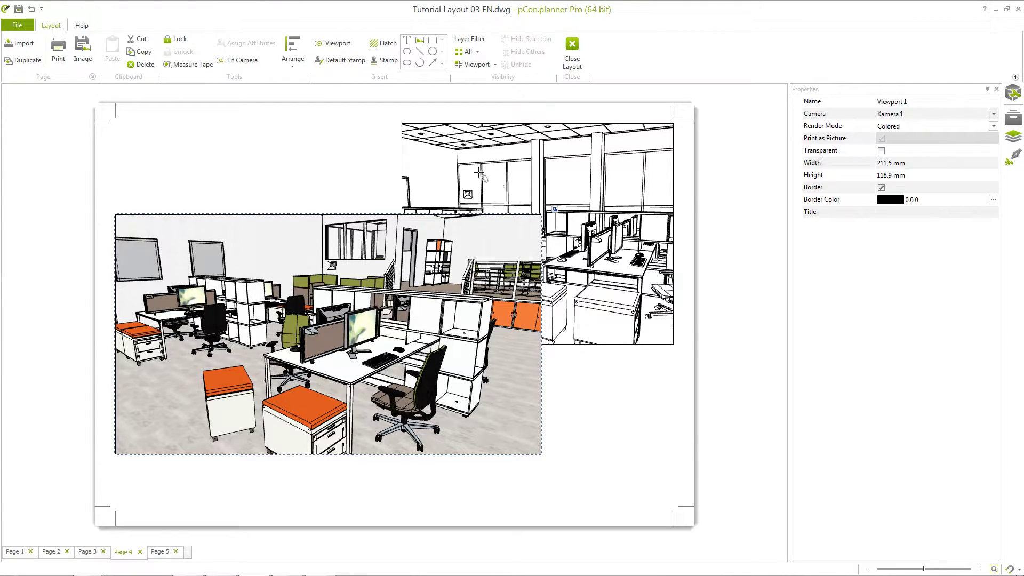
click(300, 59)
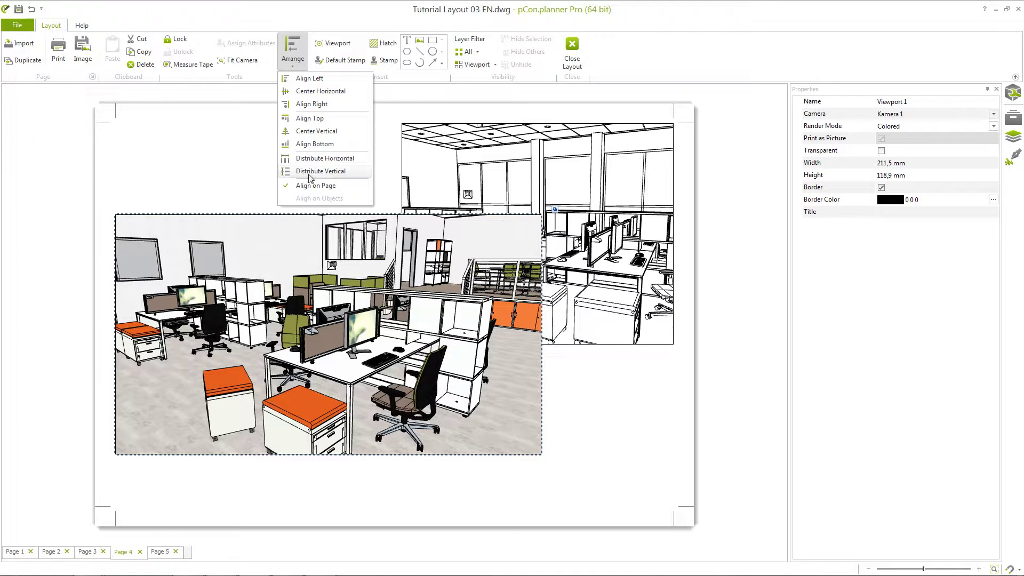
Right-align the coloured viewport, left-align the line drawing with it, then go to Page 5
click(312, 104)
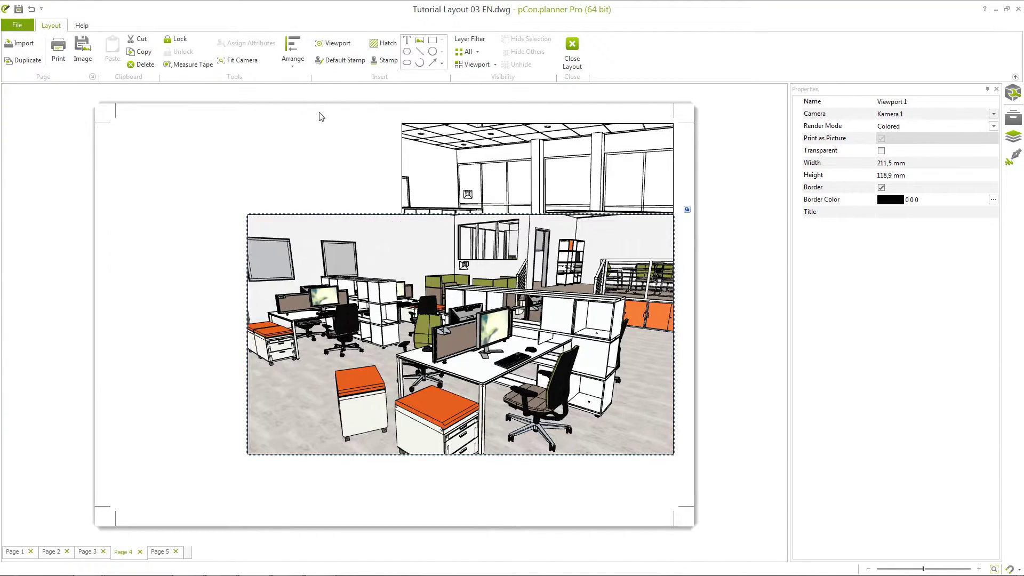
ctrl+click(436, 173)
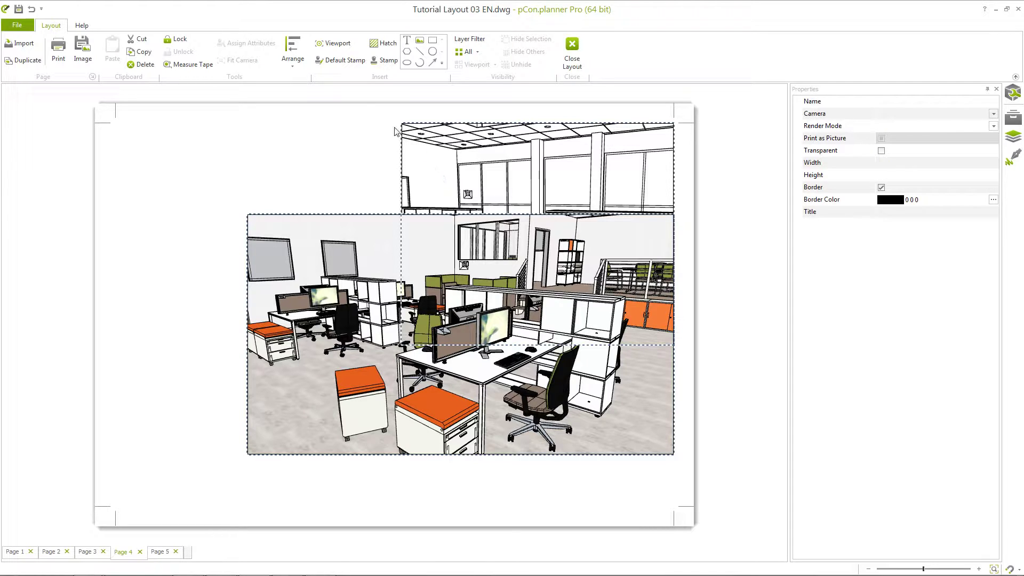
click(296, 54)
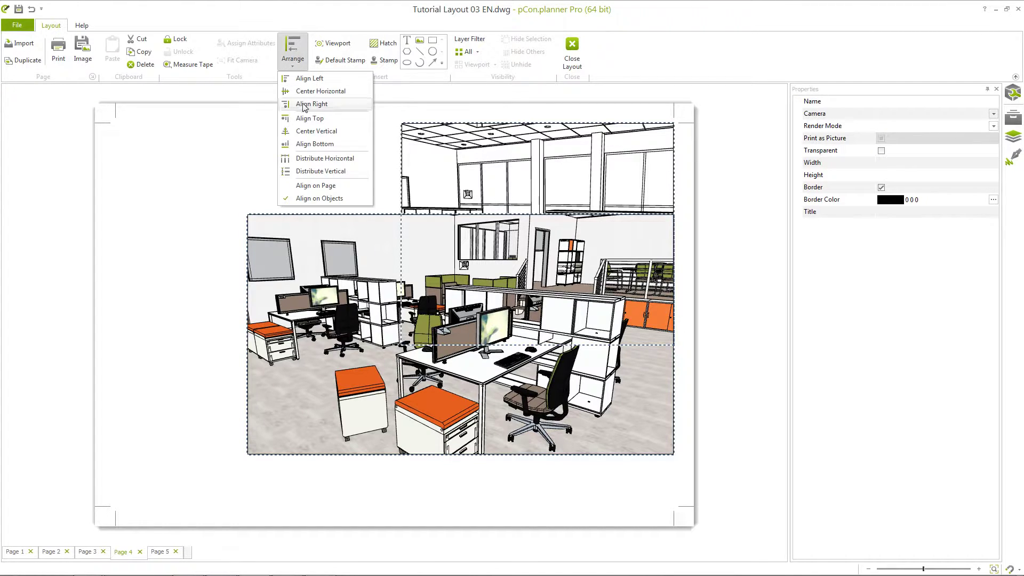
click(306, 79)
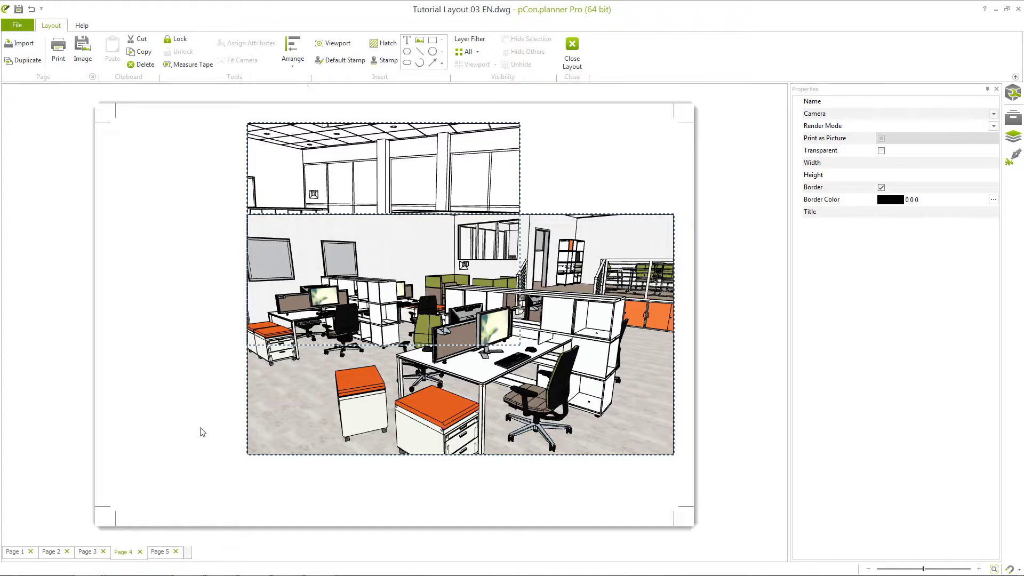
click(163, 555)
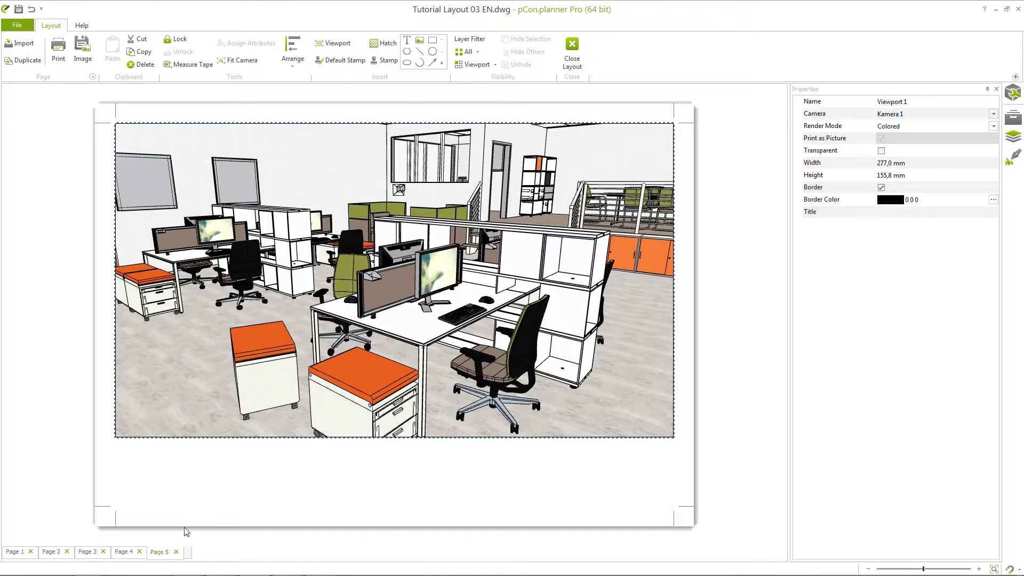
Pull the Page 5 viewport's perspective camera back and up over the office
click(321, 463)
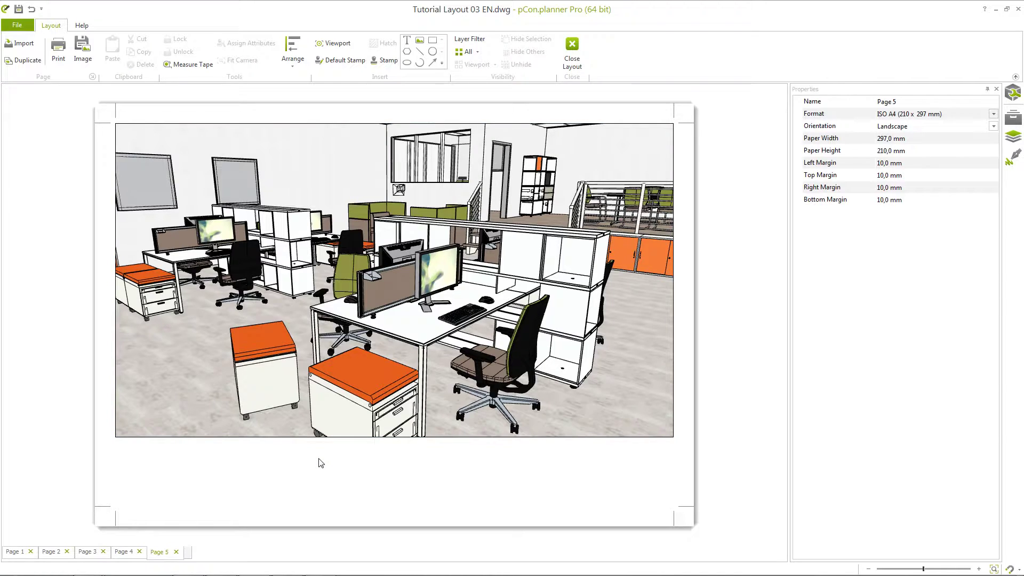
click(223, 391)
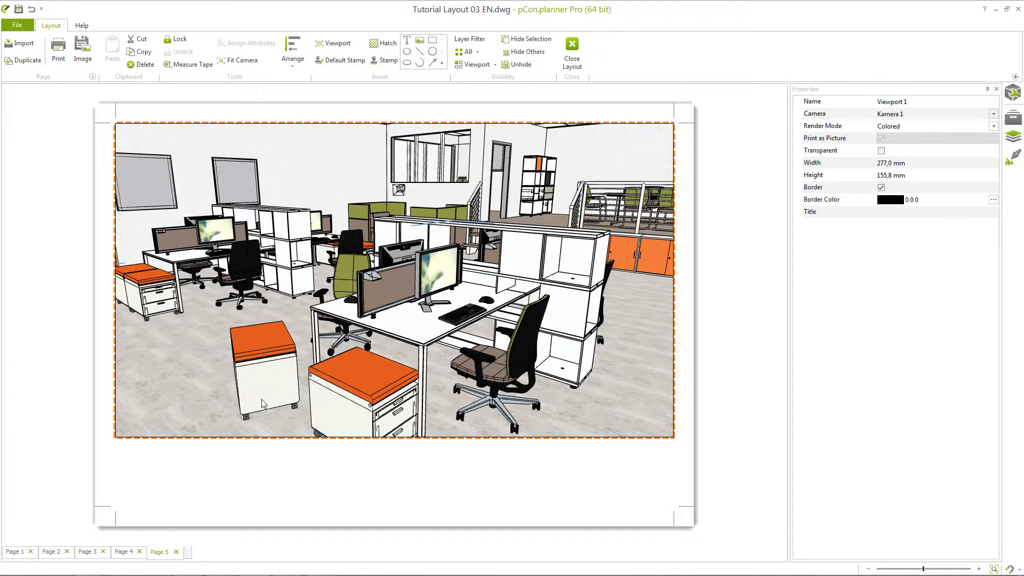
double_click(376, 257)
scroll(378, 253, down, 10)
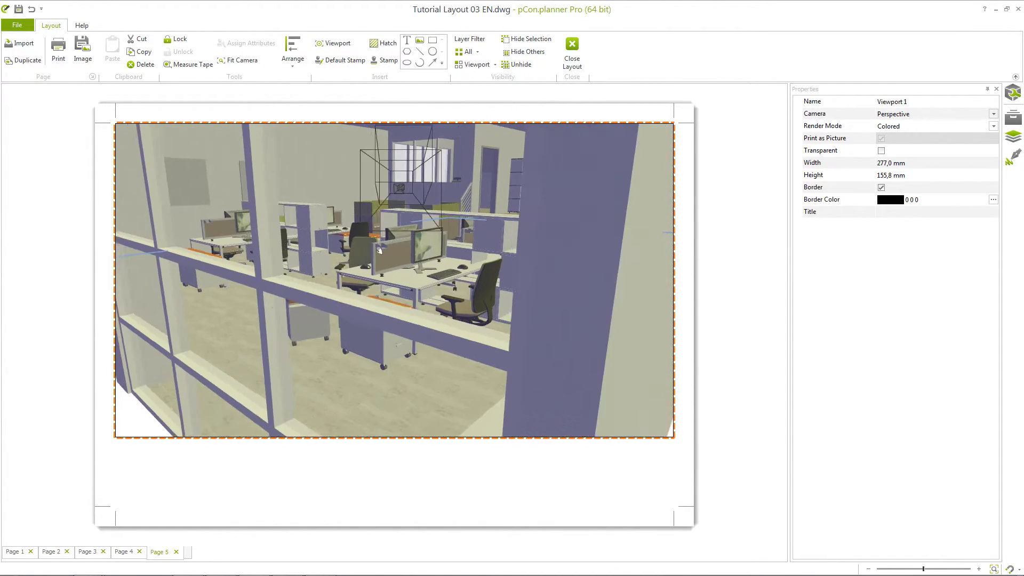
scroll(379, 250, up, 10)
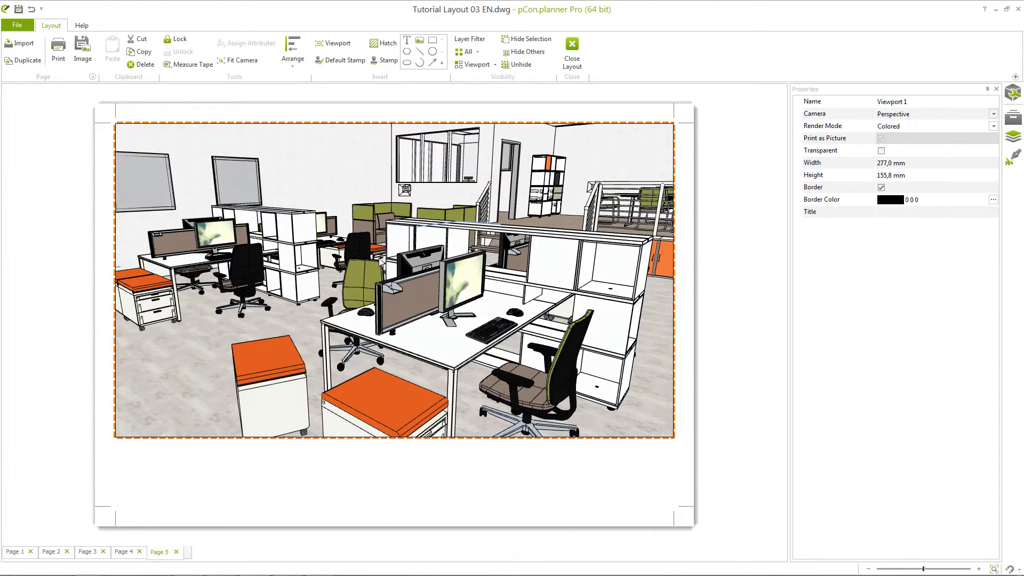
scroll(379, 257, down, 10)
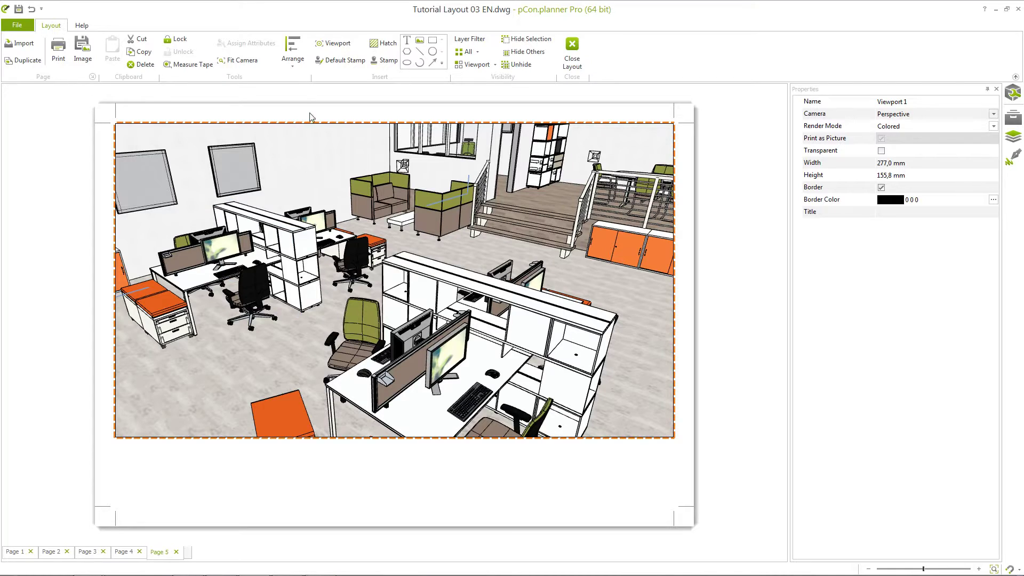
Fit the Page 5 camera to the green lounge seating by the stairs, 221,3 mm wide
click(253, 63)
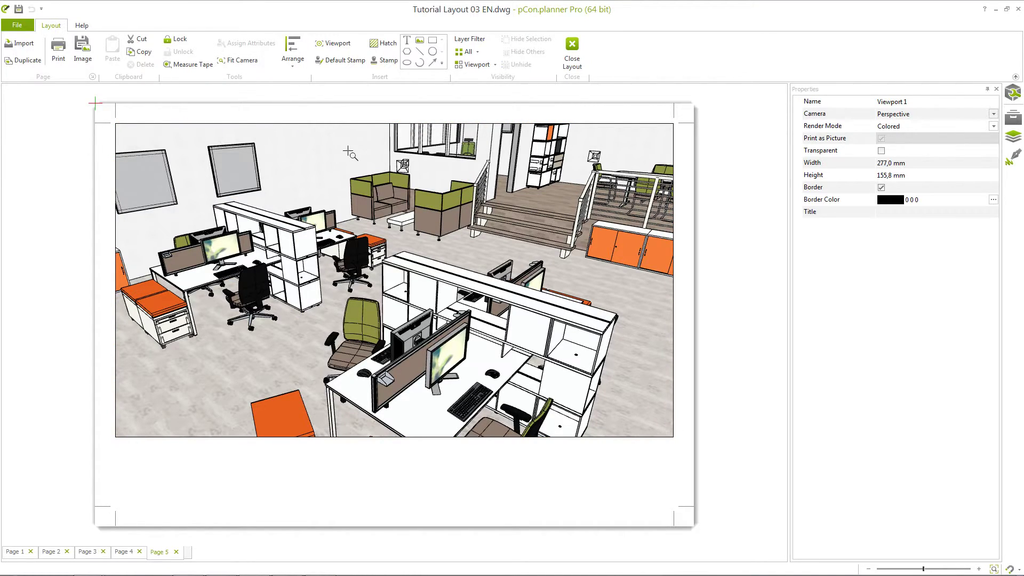
drag(341, 144, 497, 254)
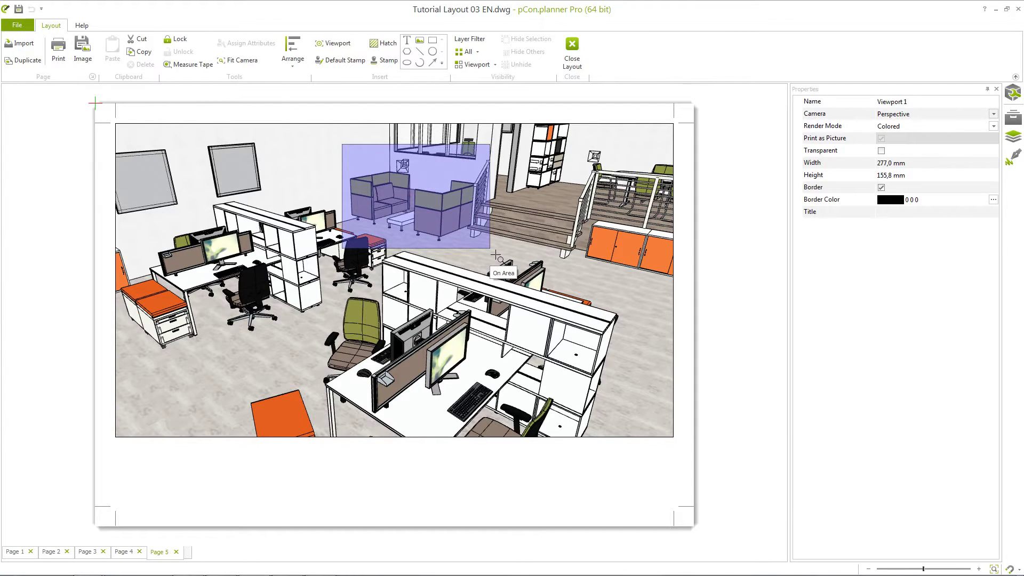
drag(496, 255, 490, 248)
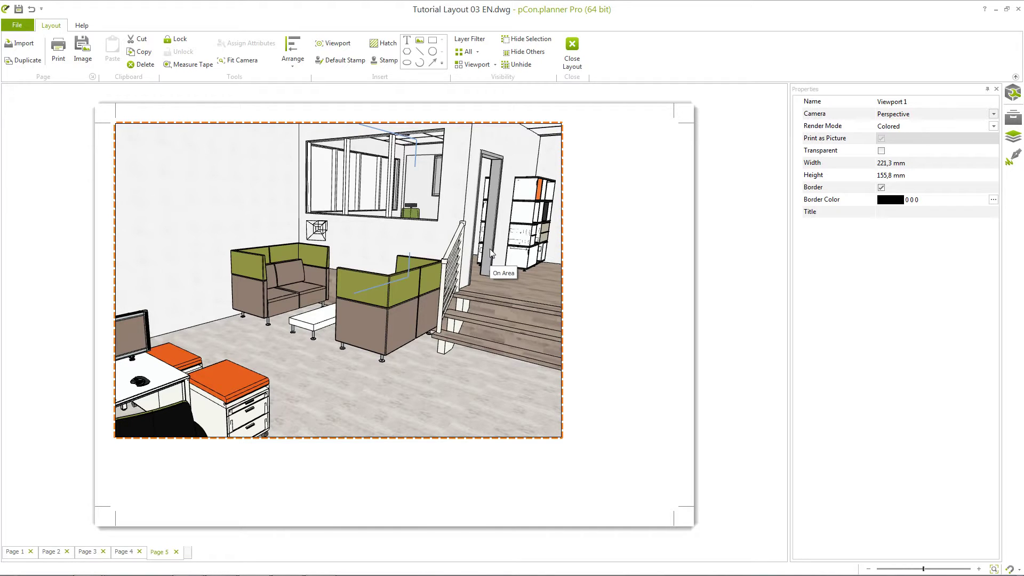
On Page 1, open the Drucken print dialog and cancel it without printing
click(27, 555)
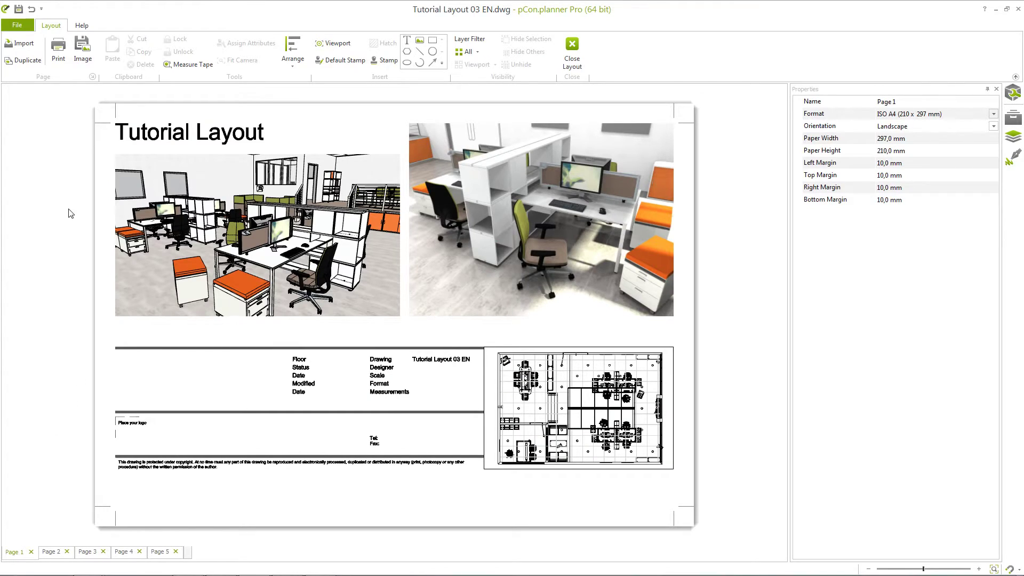
click(58, 51)
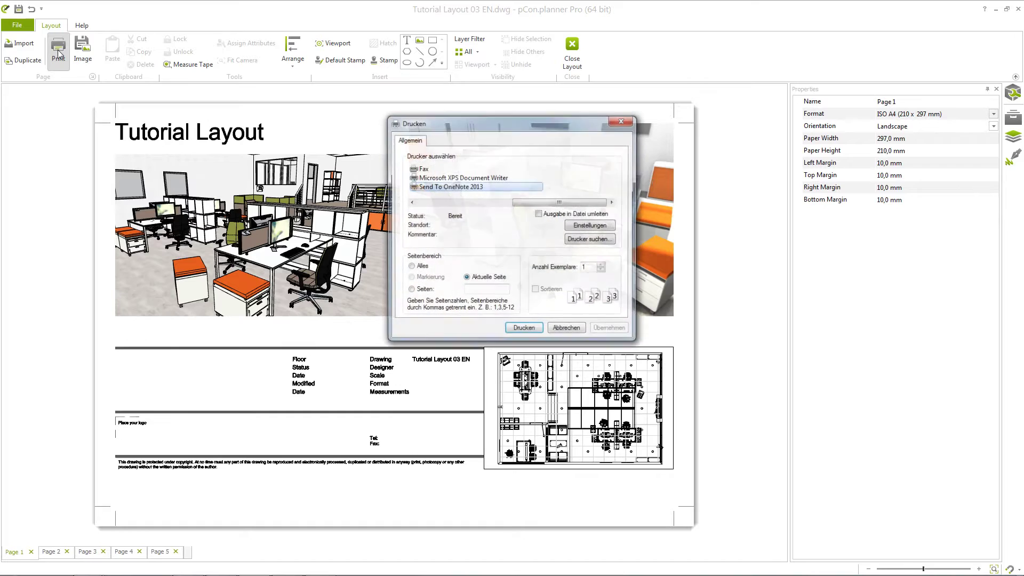
click(561, 330)
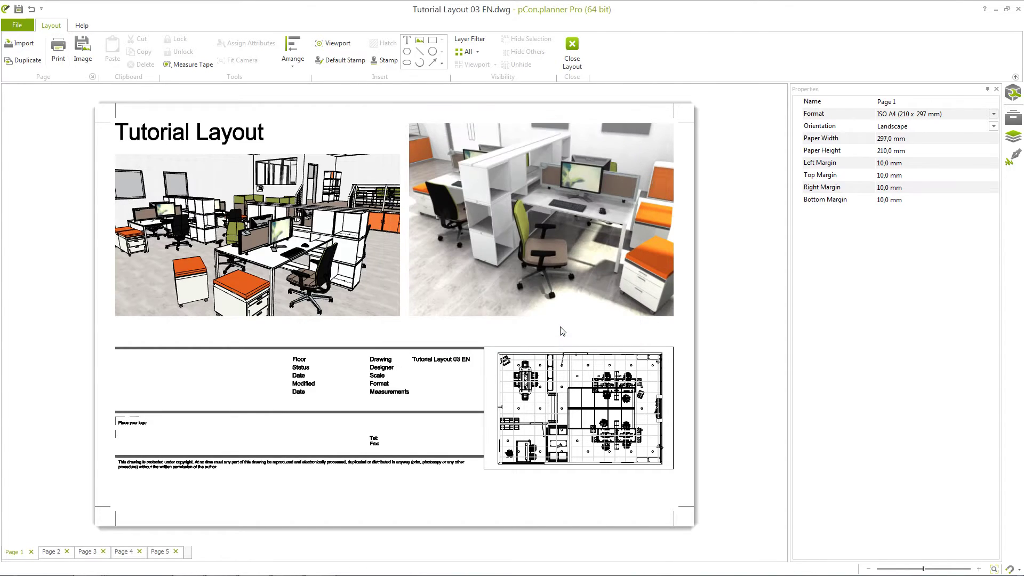
Export Page 1 as JPEG 'Tutorial Layout 03 EN', reaching Image Export at 1600 × 1131
click(83, 53)
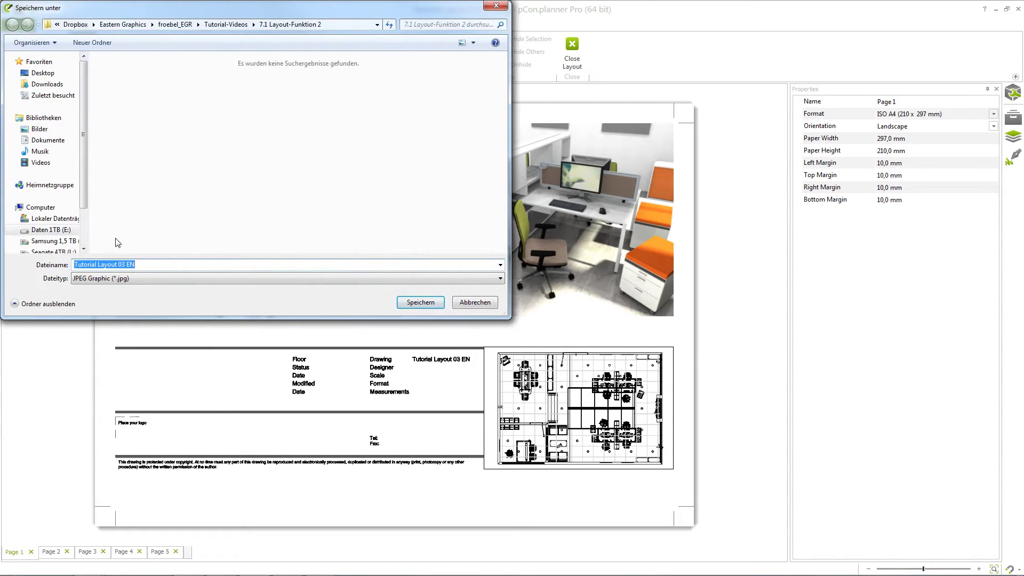
click(108, 278)
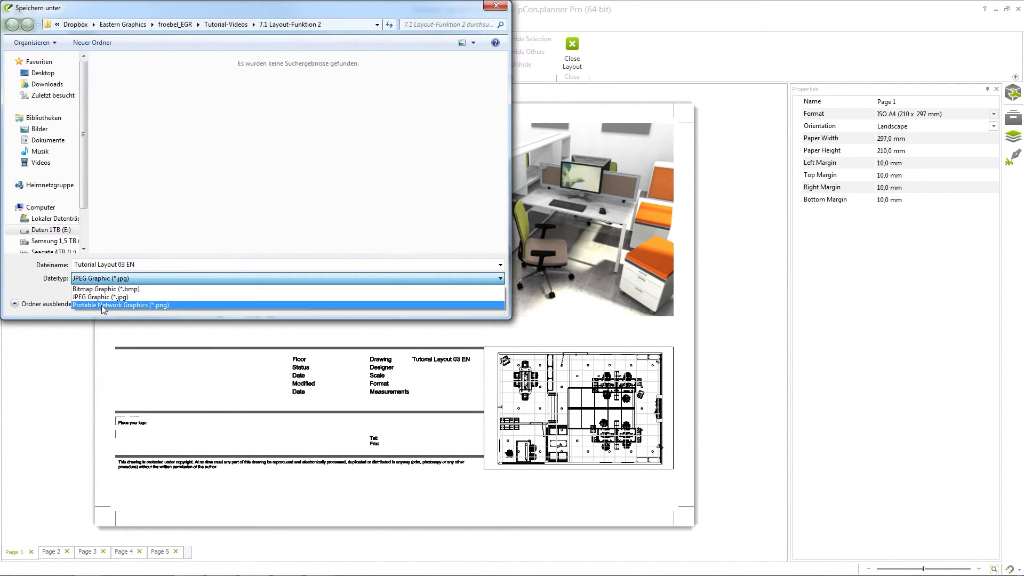
click(123, 297)
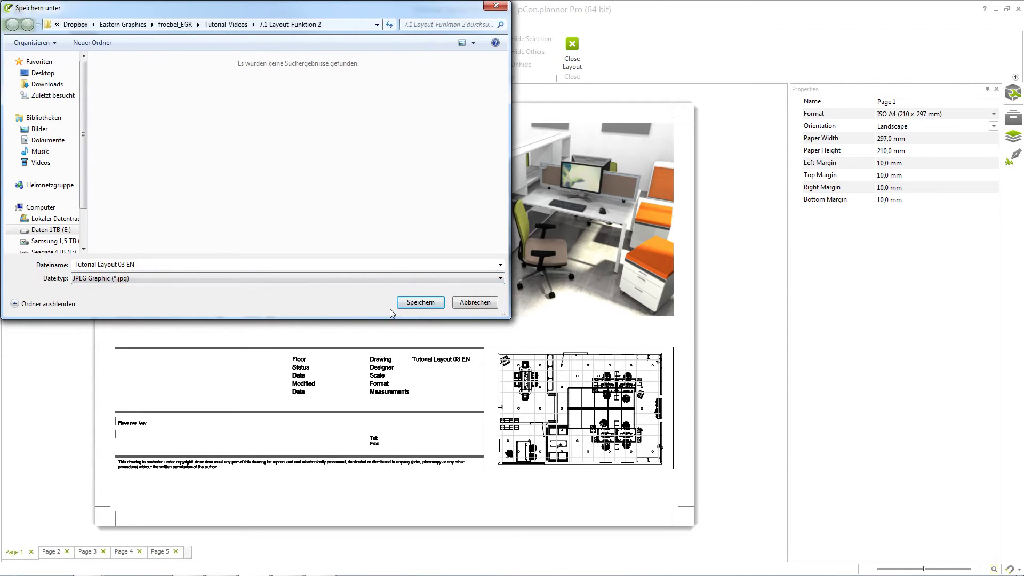
click(420, 303)
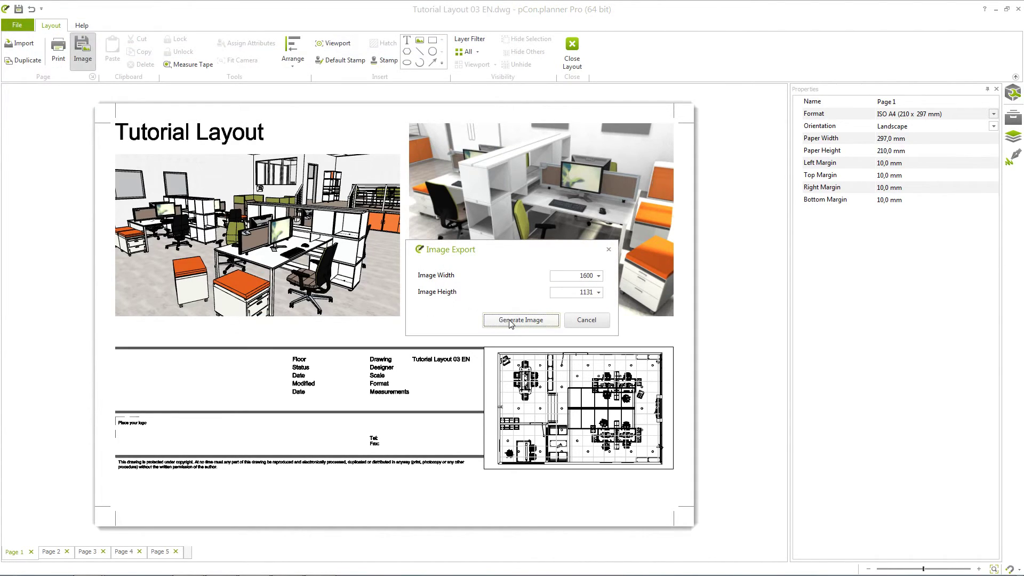